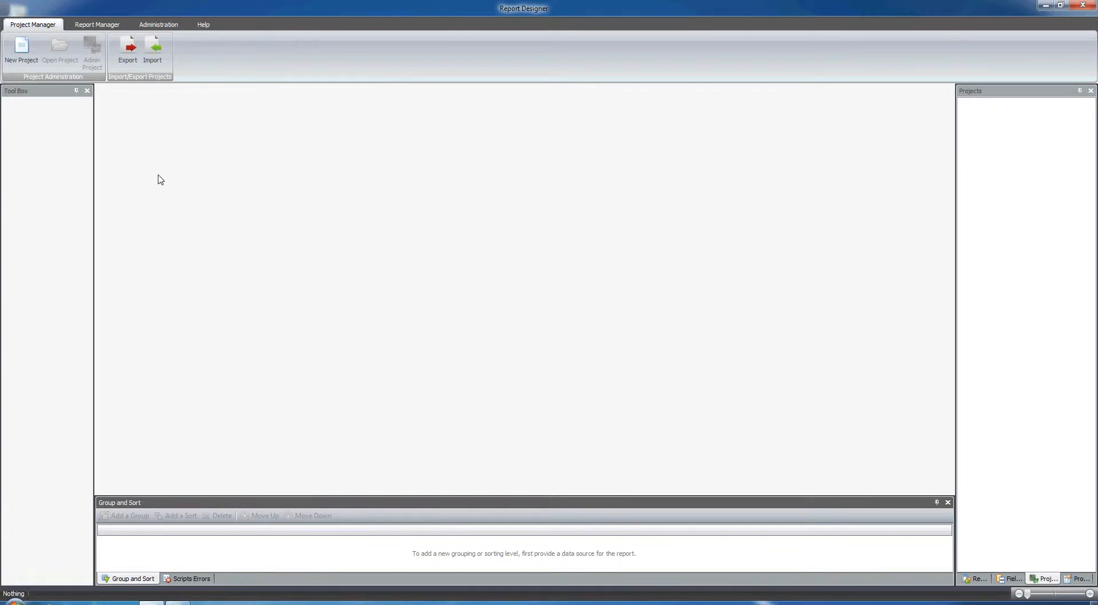
- Create a new project named demo
{"action": "left_click", "coordinate": [33, 65]}
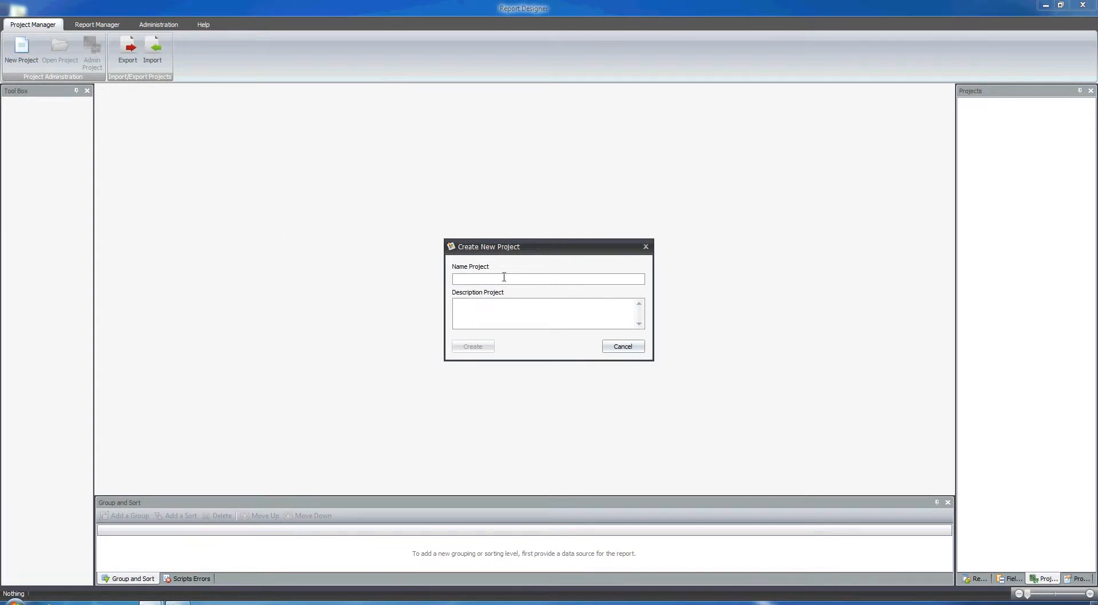
{"action": "type", "text": "demo"}
{"action": "left_click", "coordinate": [489, 348]}
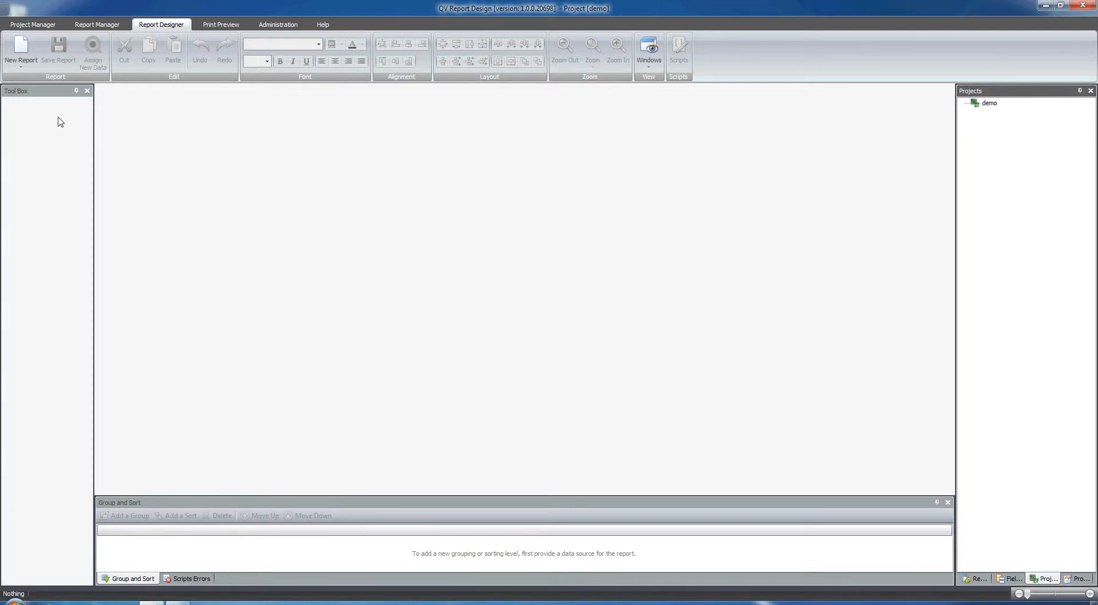
- Start a new report with the Report Wizard and move past its welcome page
{"action": "left_click", "coordinate": [30, 68]}
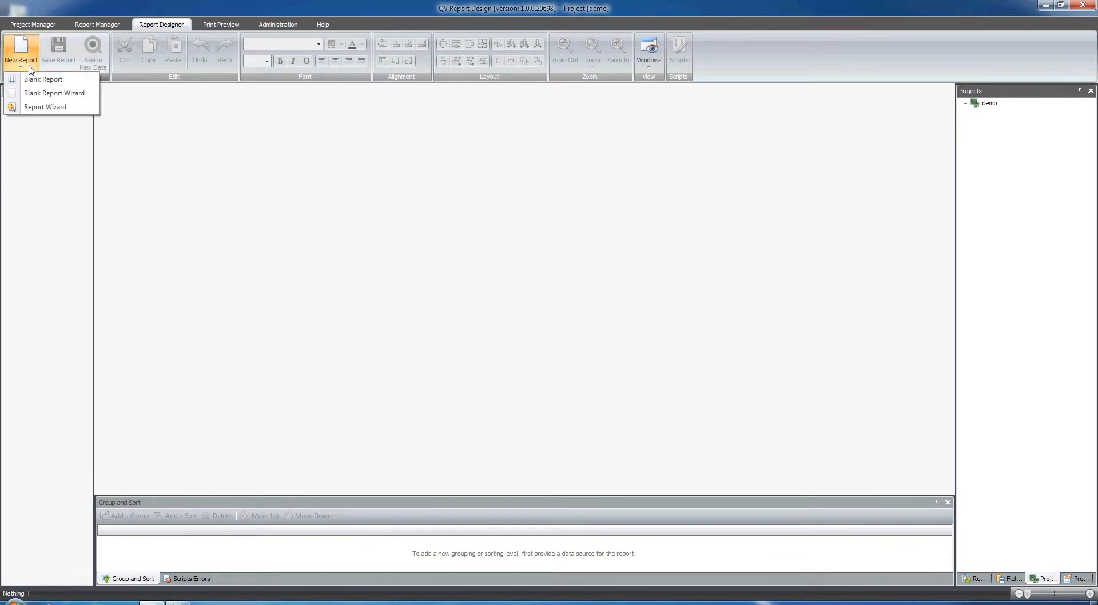
{"action": "left_click", "coordinate": [46, 108]}
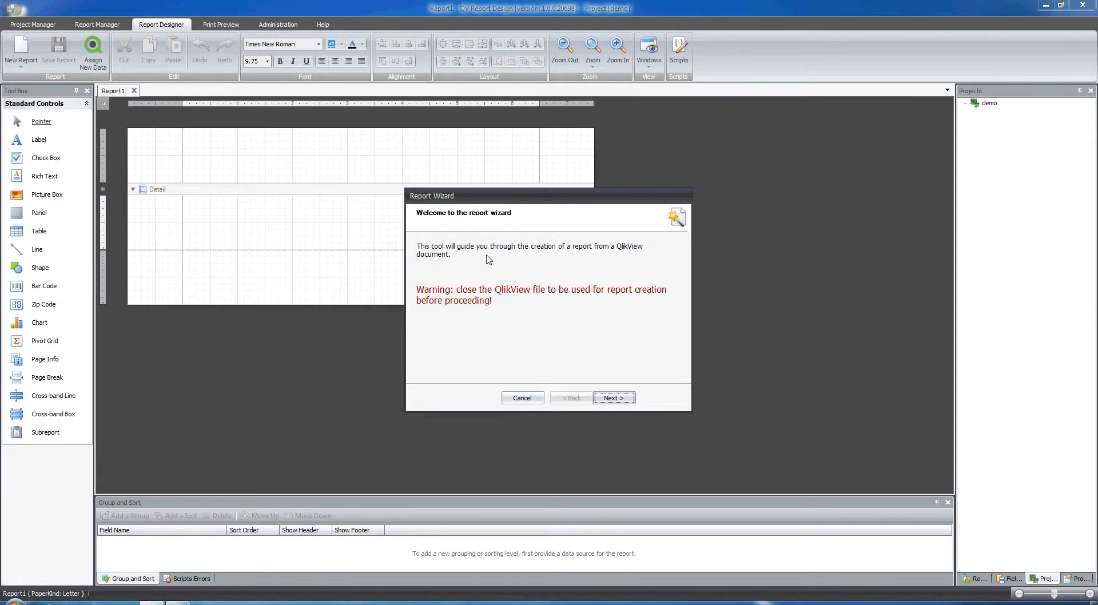
{"action": "left_click", "coordinate": [614, 399]}
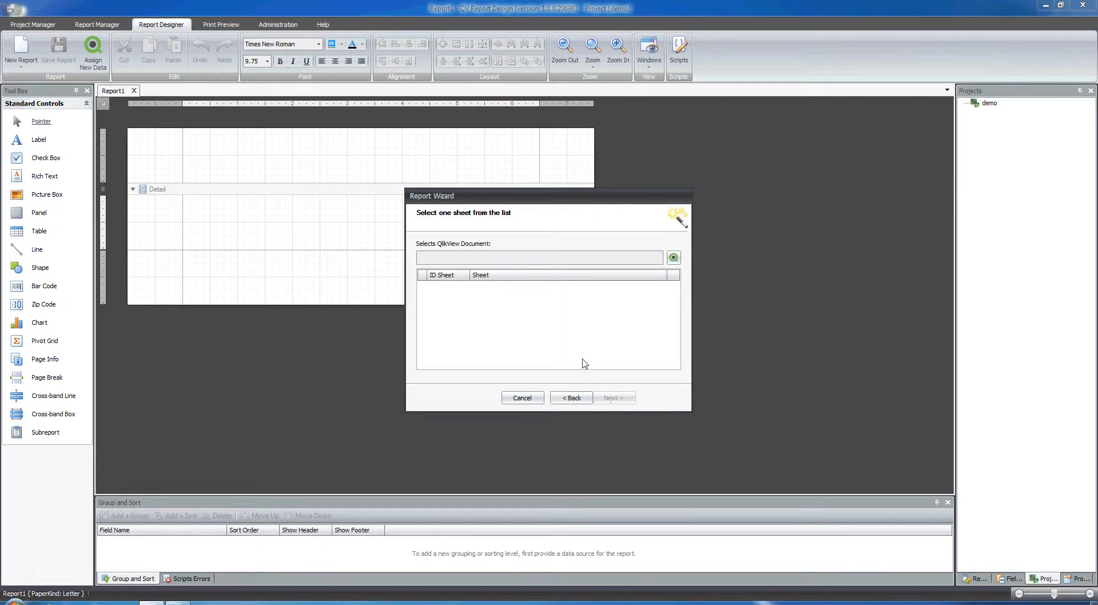
- Load Demo.qvw from the demo folder as the source QlikView document, declaring it not password protected
{"action": "left_click", "coordinate": [674, 257]}
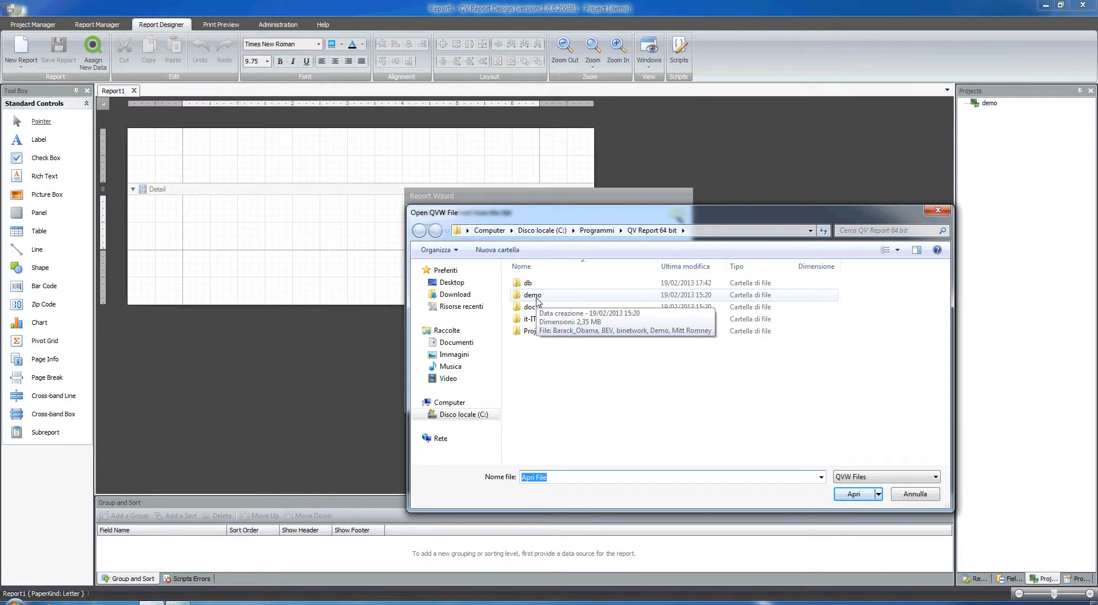
{"action": "double_click", "coordinate": [536, 298]}
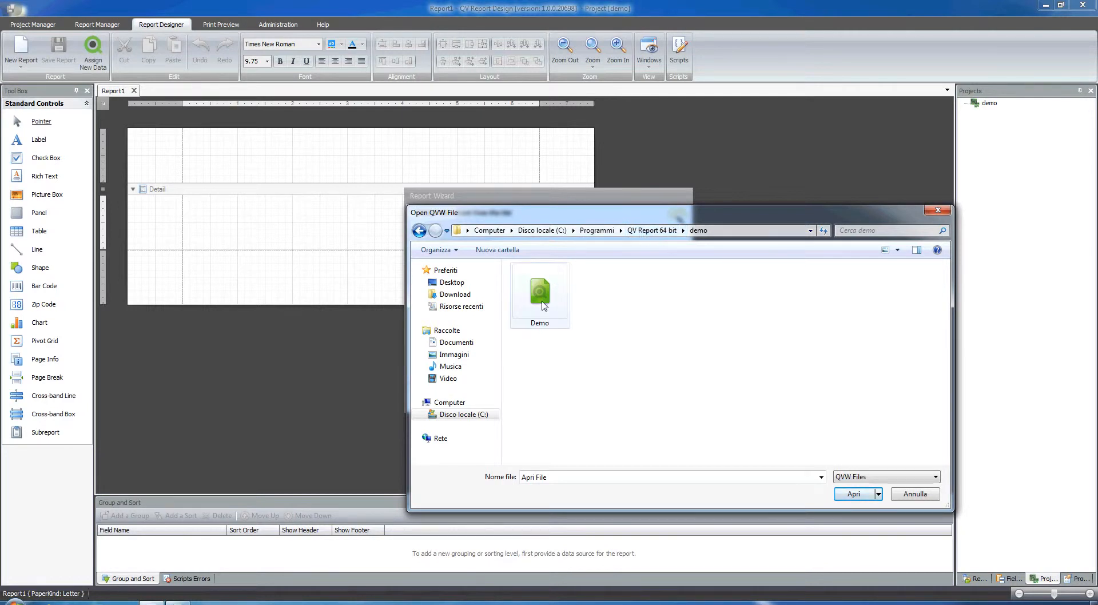
{"action": "double_click", "coordinate": [540, 298]}
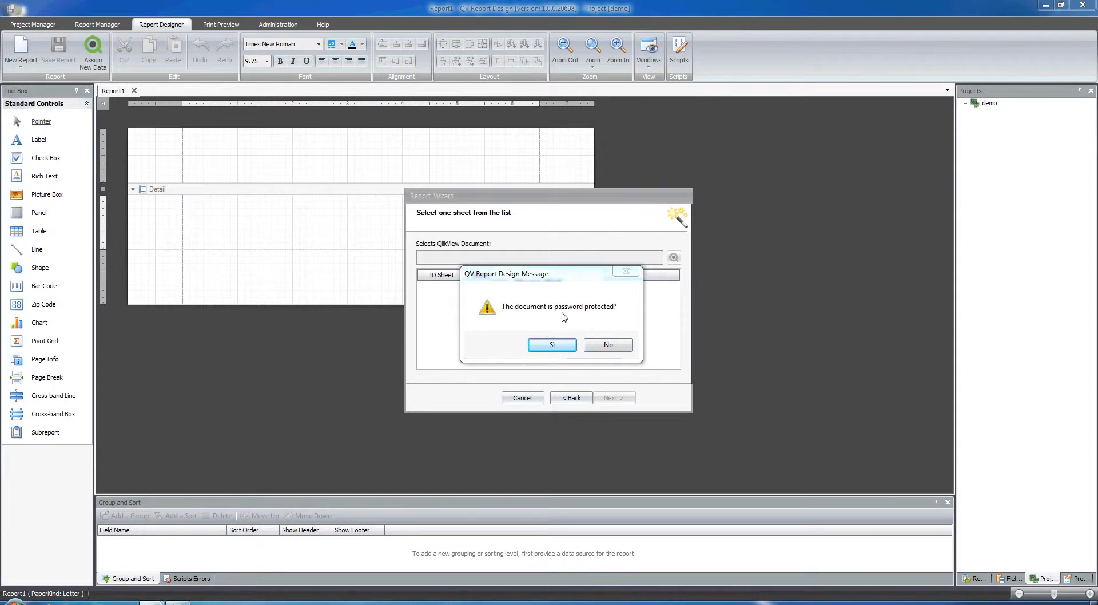
{"action": "left_click", "coordinate": [615, 350]}
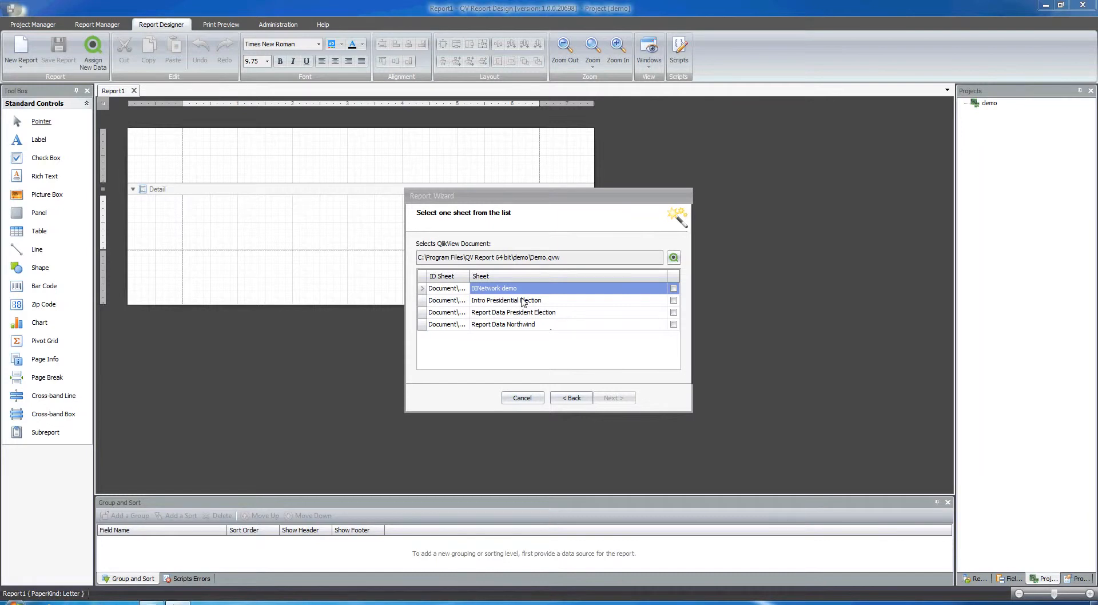
- Choose the Report Data Northwind sheet and continue
{"action": "left_click", "coordinate": [503, 325]}
{"action": "left_click", "coordinate": [673, 324]}
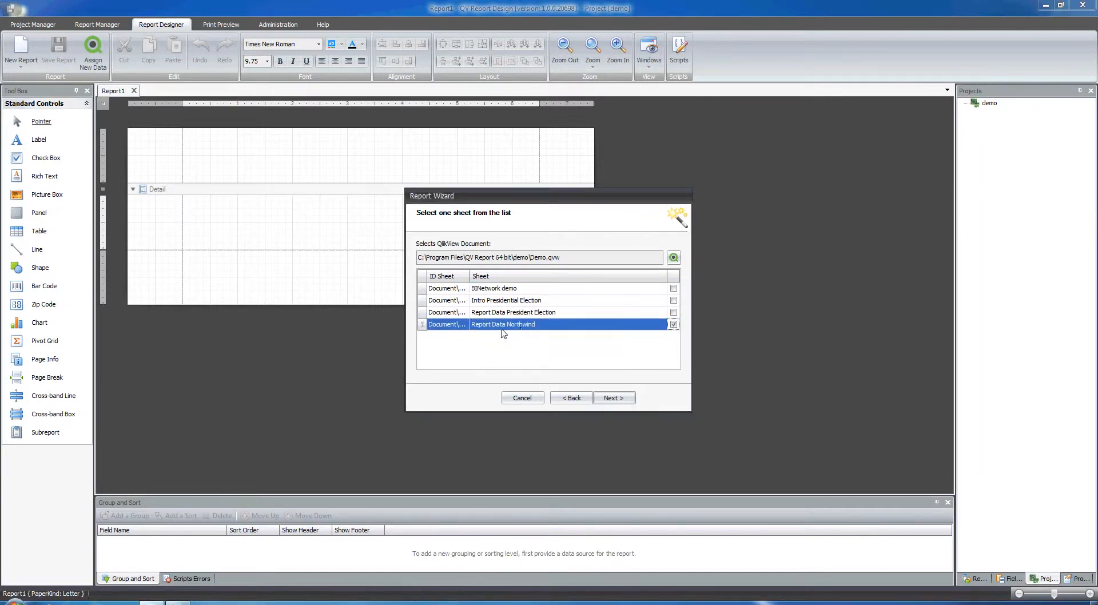
{"action": "left_click", "coordinate": [613, 398]}
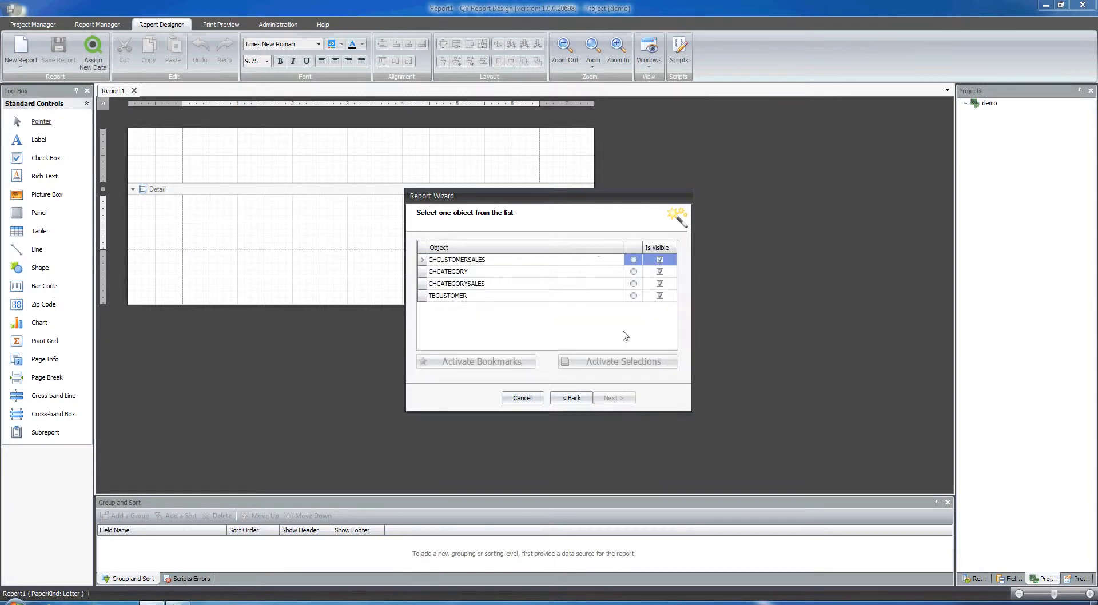
- Choose the TBCUSTOMER object and inspect its available selections and bookmarks without changing them
{"action": "left_click", "coordinate": [474, 296]}
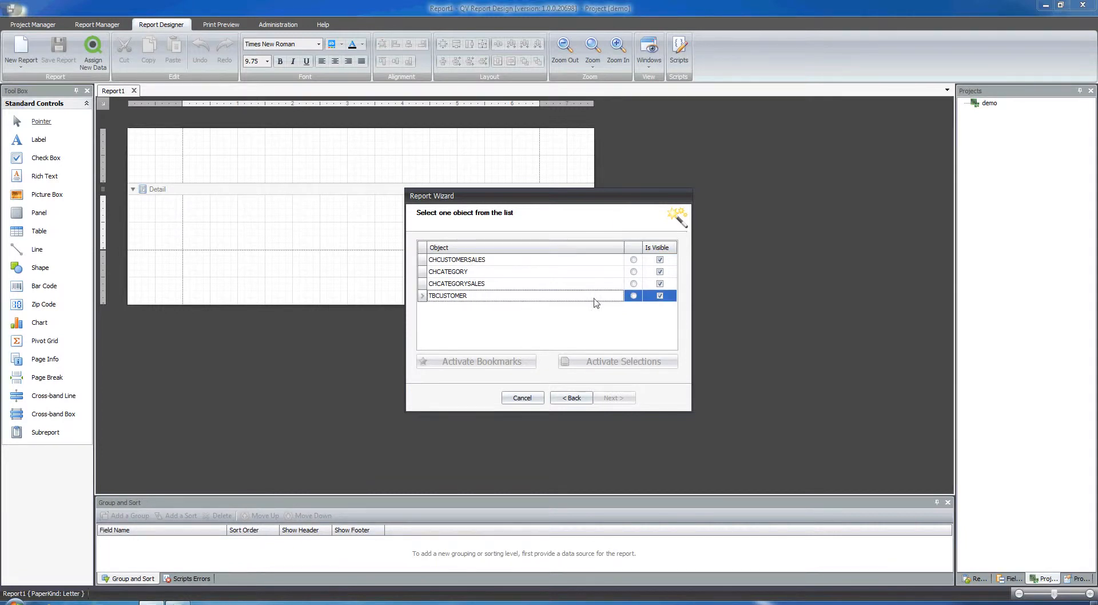
{"action": "left_click", "coordinate": [633, 295]}
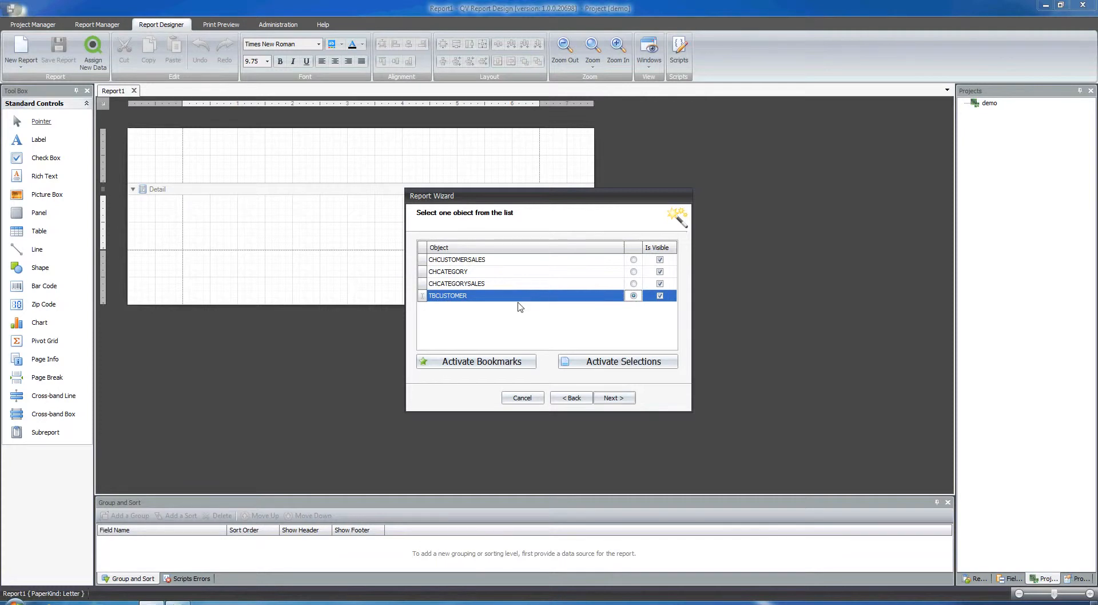
{"action": "left_click", "coordinate": [599, 366]}
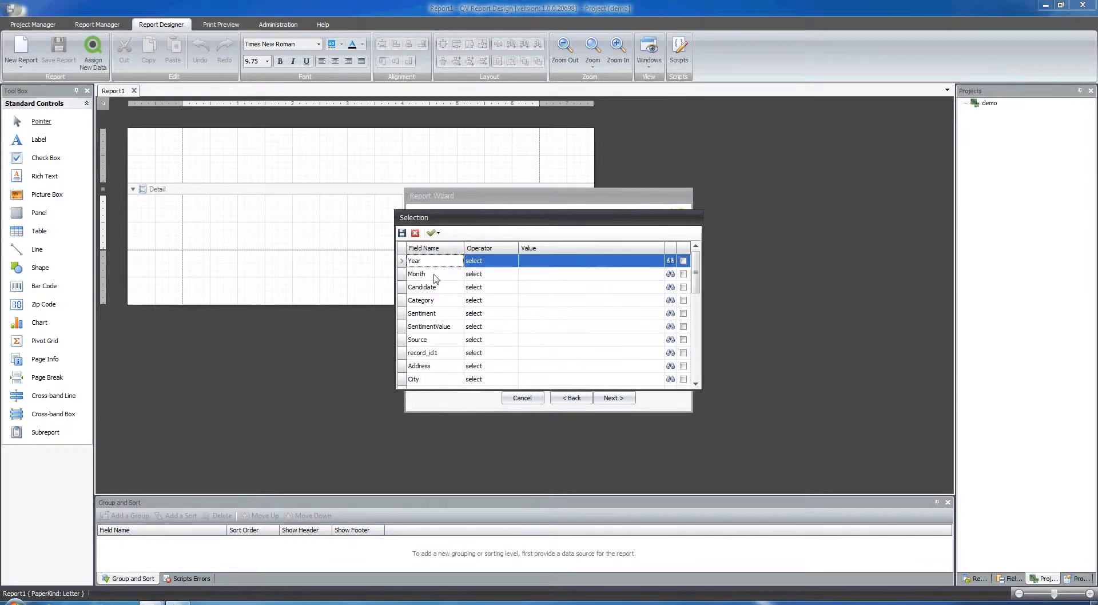
{"action": "mouse_move", "coordinate": [697, 266]}
{"action": "left_mouse_down"}
{"action": "mouse_move", "coordinate": [698, 332]}
{"action": "mouse_move", "coordinate": [698, 260]}
{"action": "left_mouse_up"}
{"action": "left_click", "coordinate": [416, 233]}
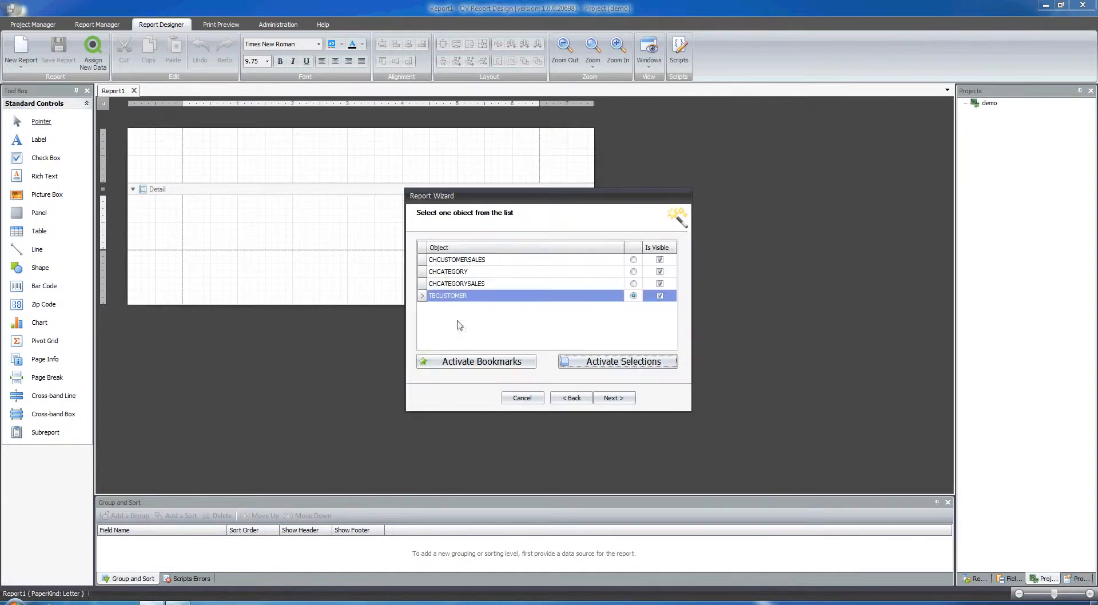
{"action": "left_click", "coordinate": [480, 368]}
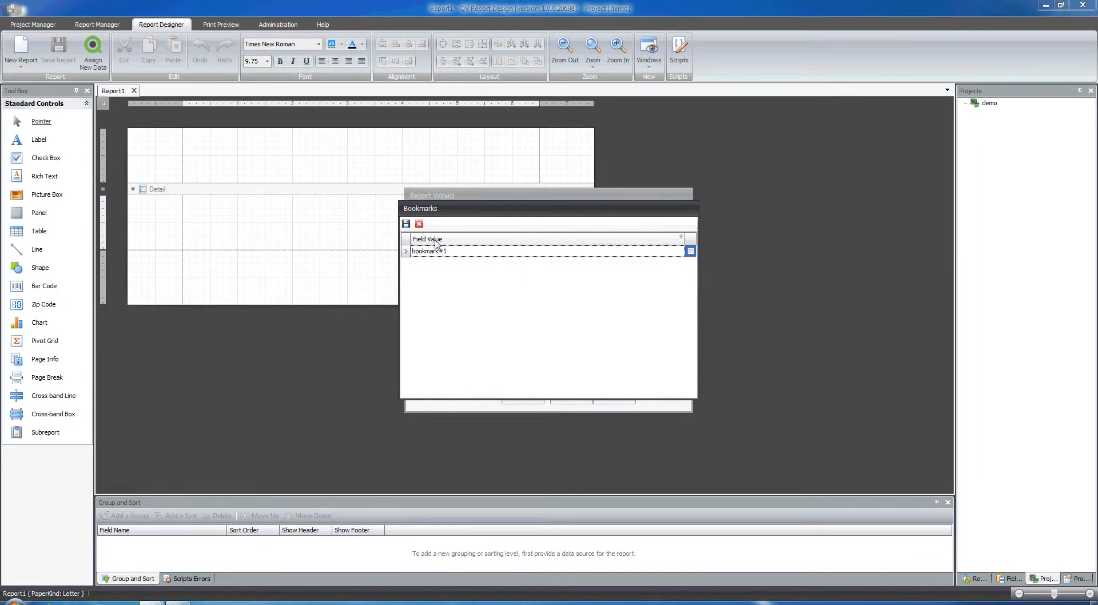
{"action": "left_click", "coordinate": [419, 223]}
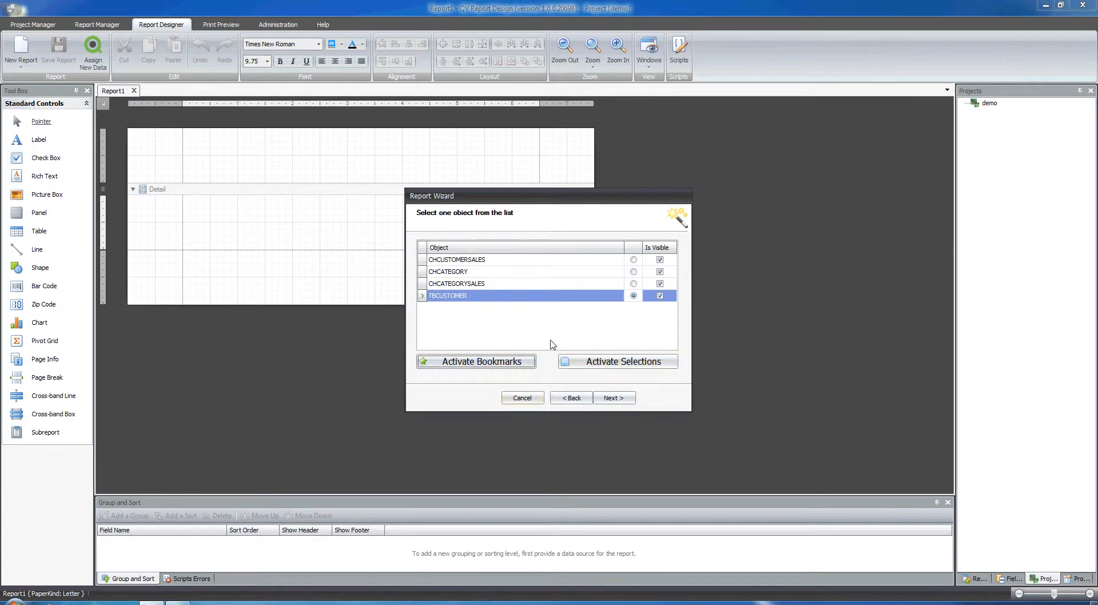
- Name the report 'name of demo report' and export its data
{"action": "left_click", "coordinate": [617, 403]}
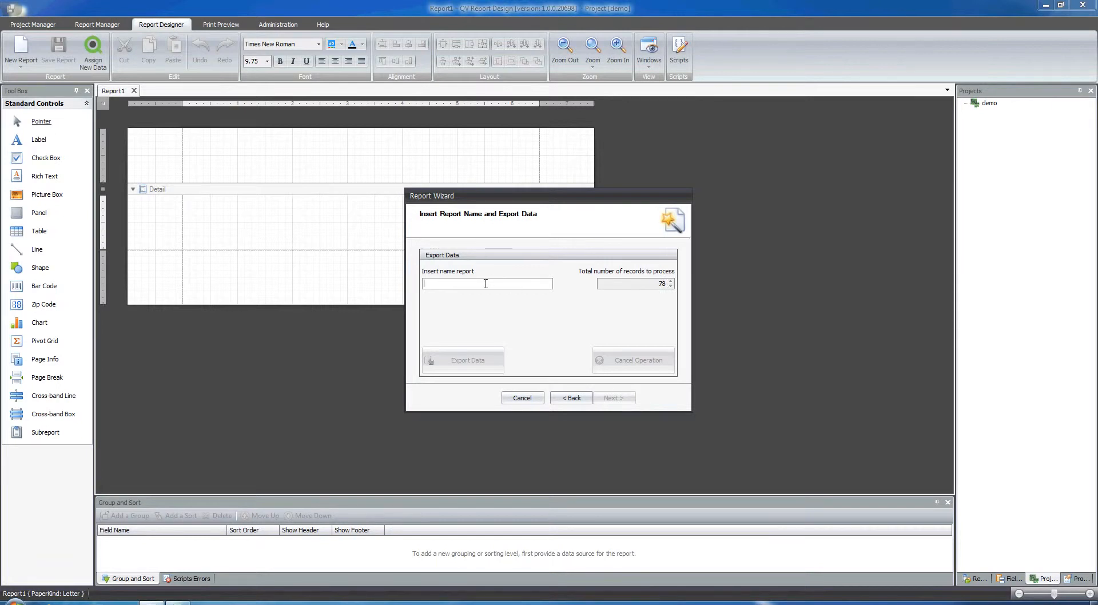
{"action": "type", "text": "name of demo report"}
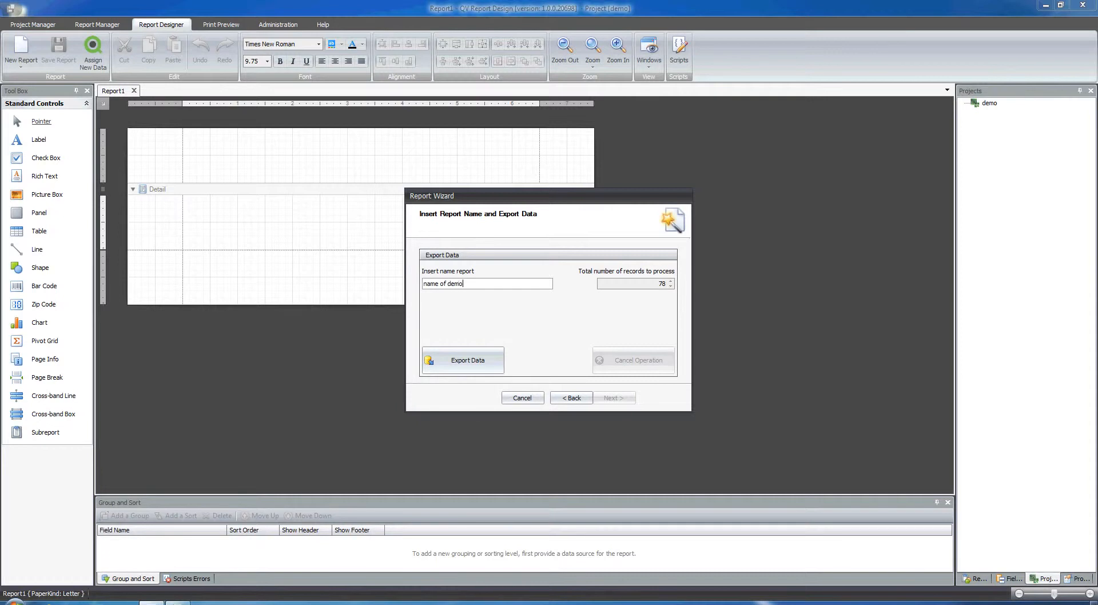
{"action": "left_click", "coordinate": [486, 358]}
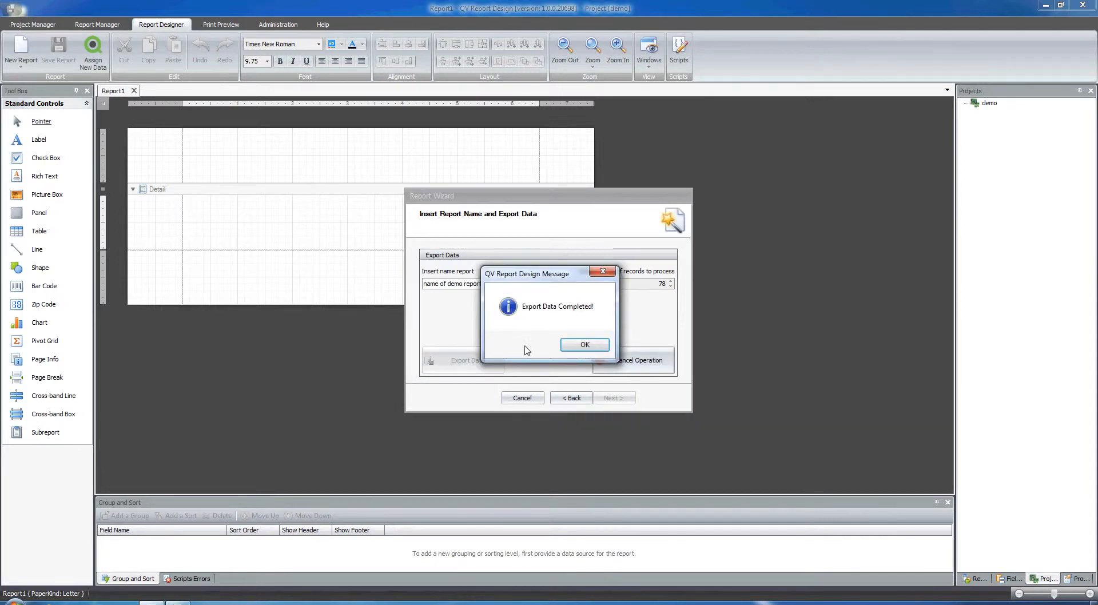
{"action": "left_click", "coordinate": [573, 346]}
- Set the CustomerID column's data type to Int32 and save the data type settings
{"action": "left_click", "coordinate": [608, 399]}
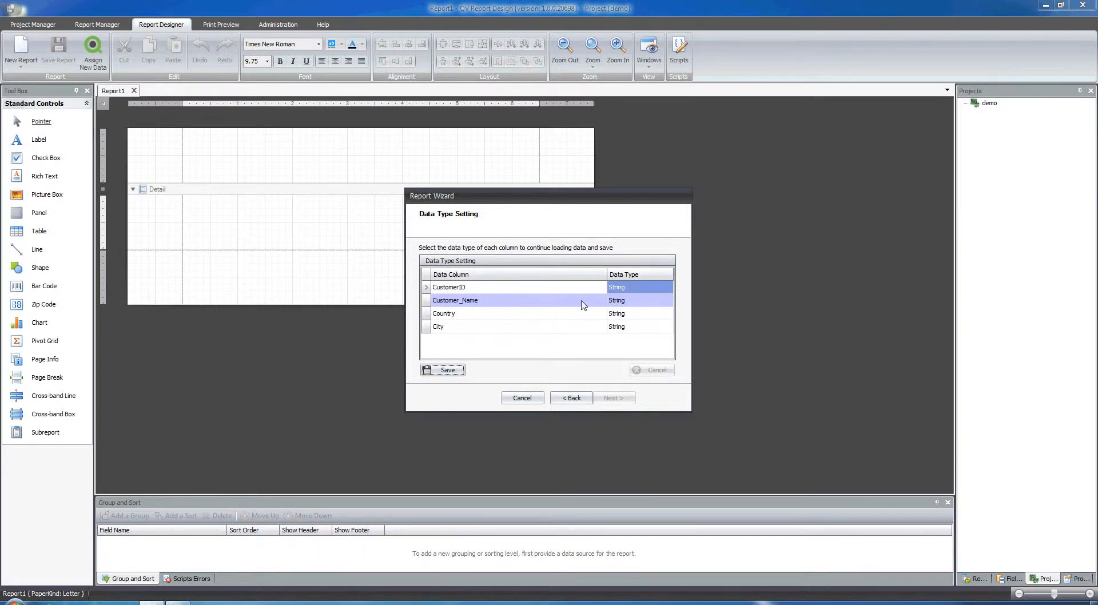
{"action": "left_click", "coordinate": [623, 288]}
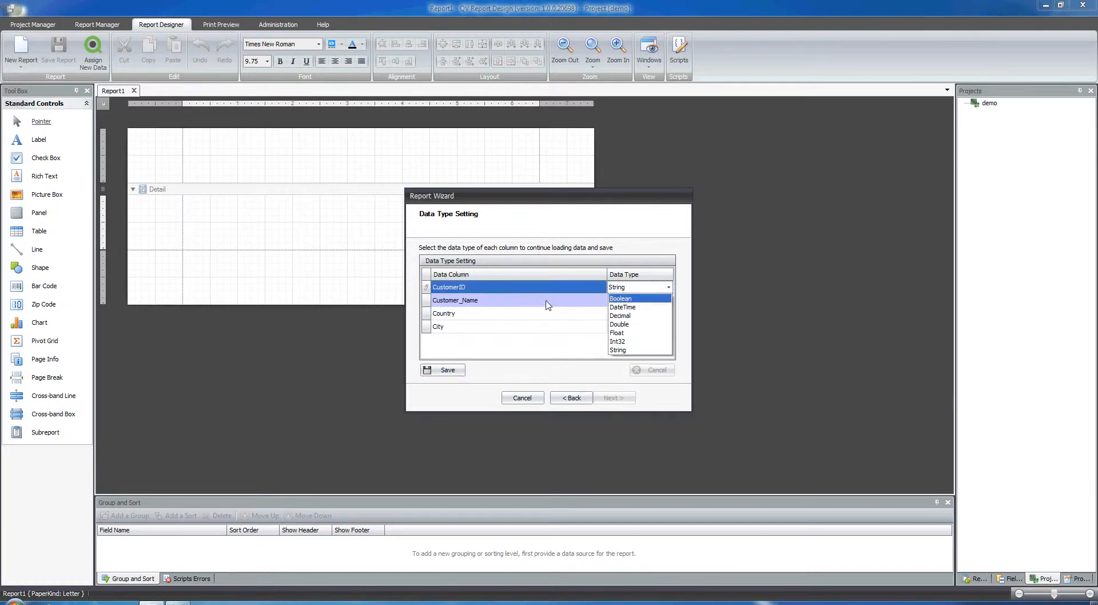
{"action": "left_click", "coordinate": [627, 341]}
{"action": "left_click", "coordinate": [446, 375]}
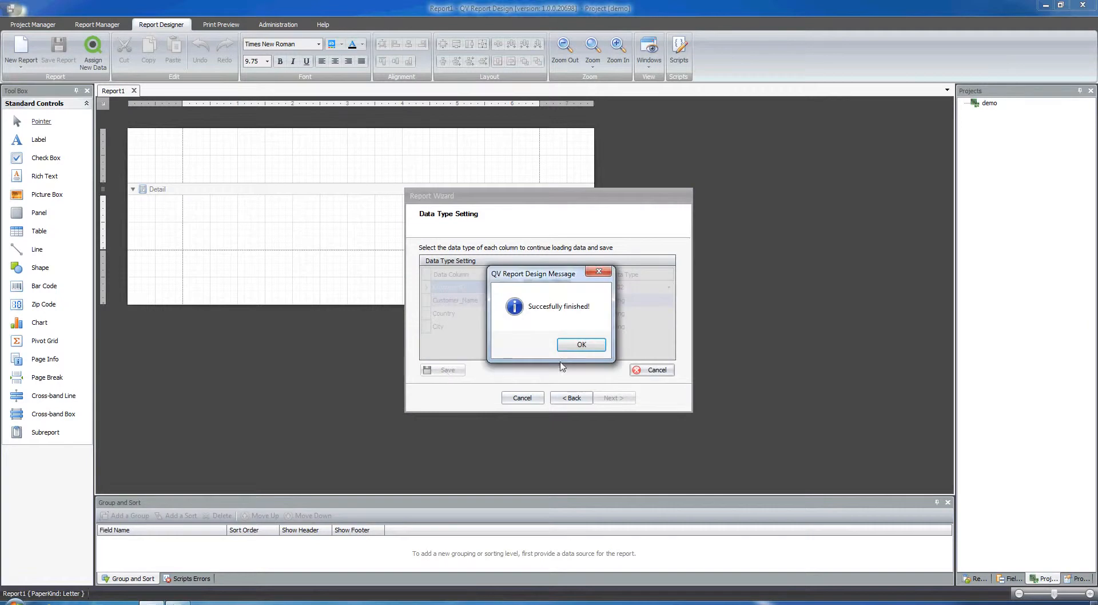
{"action": "left_click", "coordinate": [575, 347]}
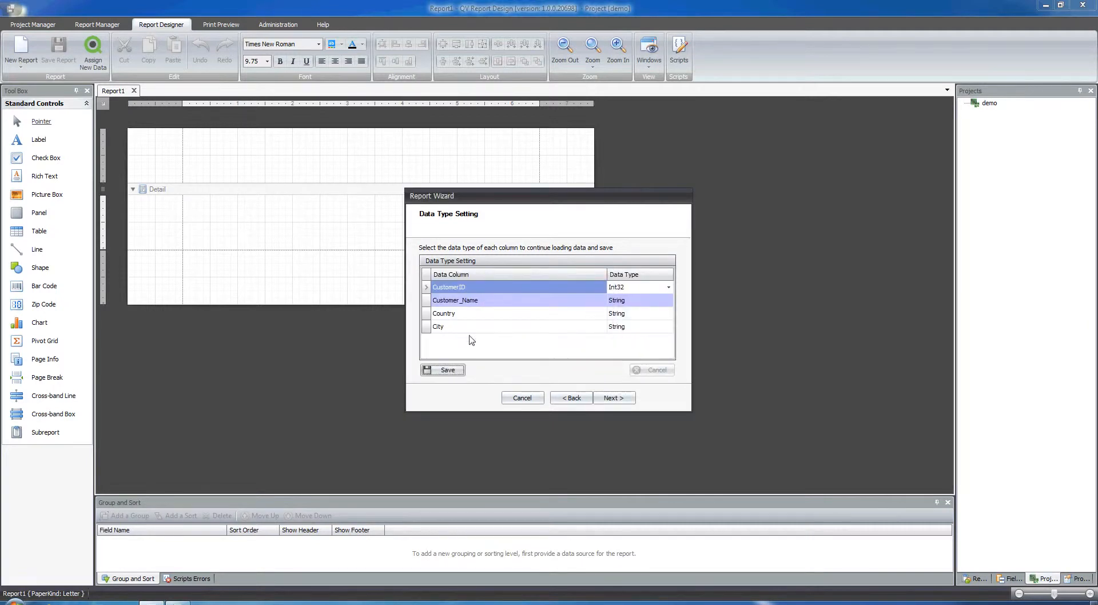
- Add all available fields to the report's displayed fields
{"action": "left_click", "coordinate": [612, 398]}
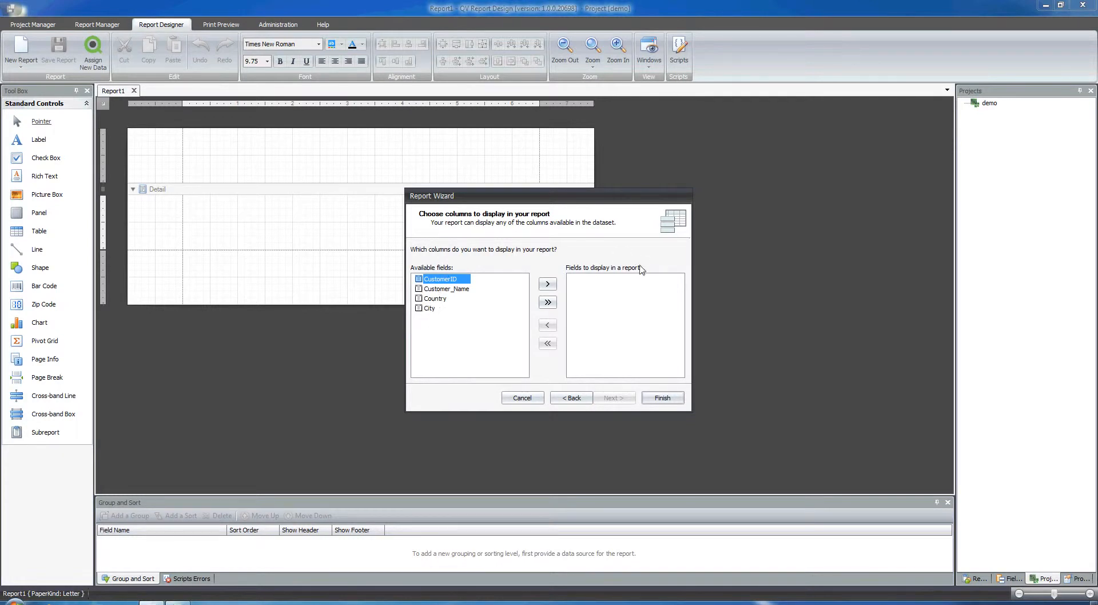
{"action": "left_click", "coordinate": [547, 302]}
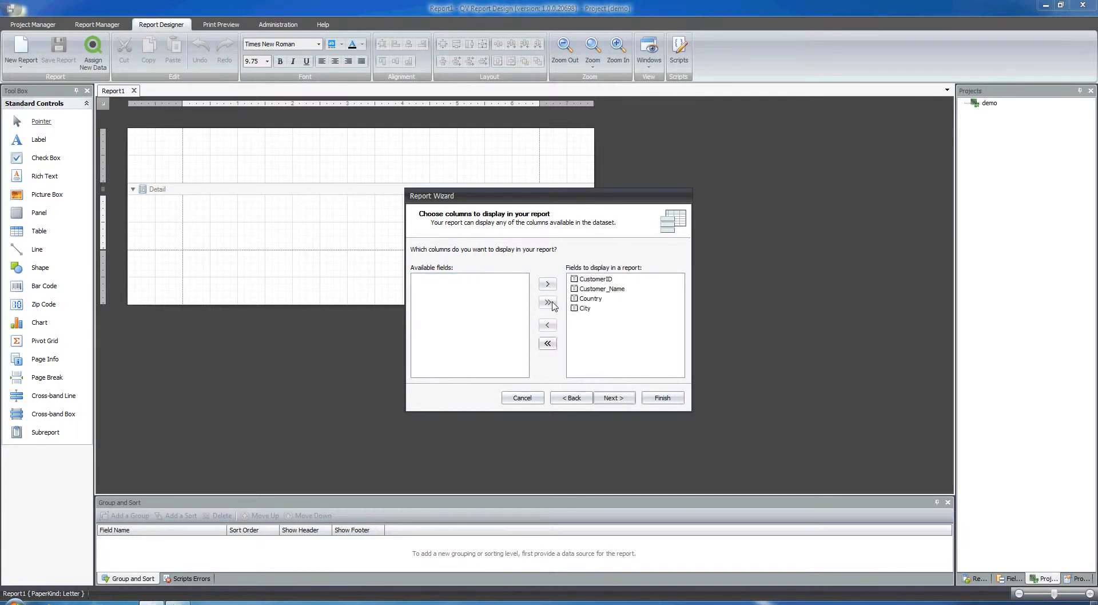
{"action": "left_click", "coordinate": [614, 399]}
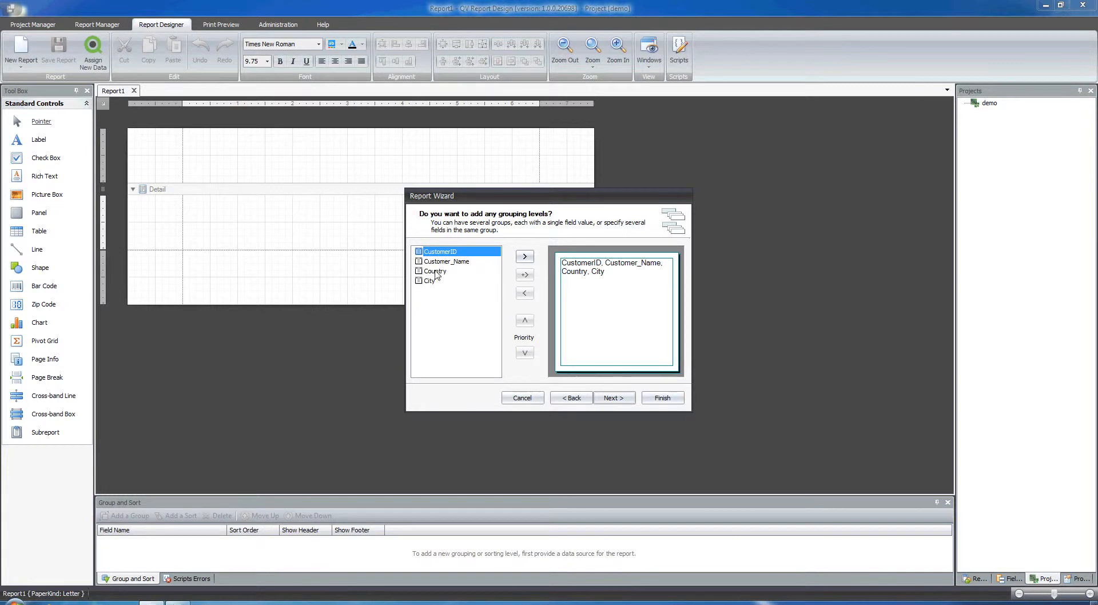
- Add a grouping level on CustomerID
{"action": "left_click_drag", "start_coordinate": [441, 256], "coordinate": [574, 268]}
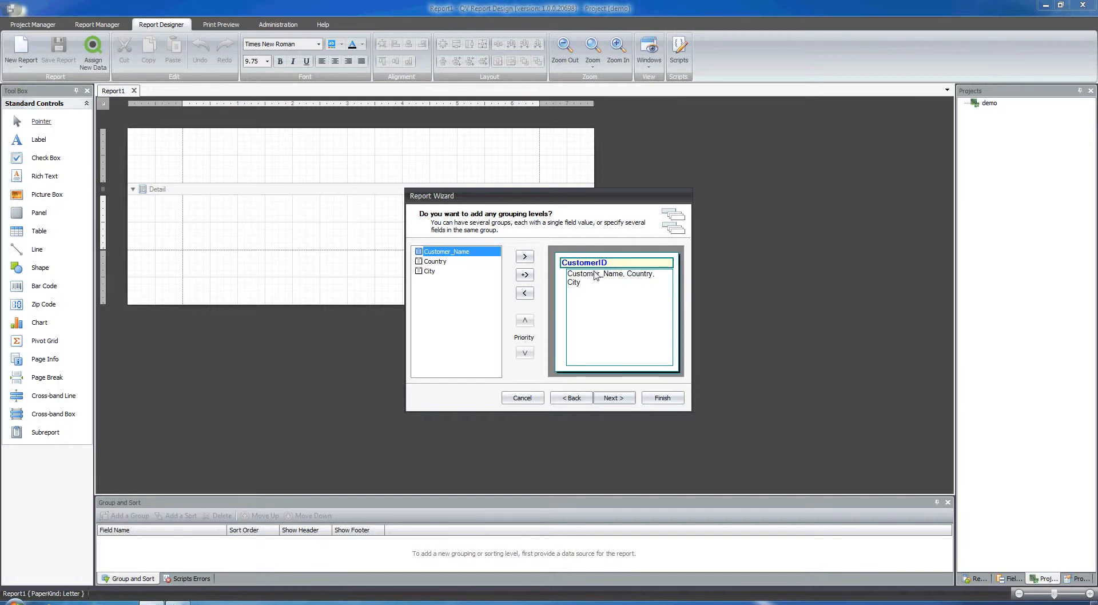
{"action": "left_click", "coordinate": [614, 399]}
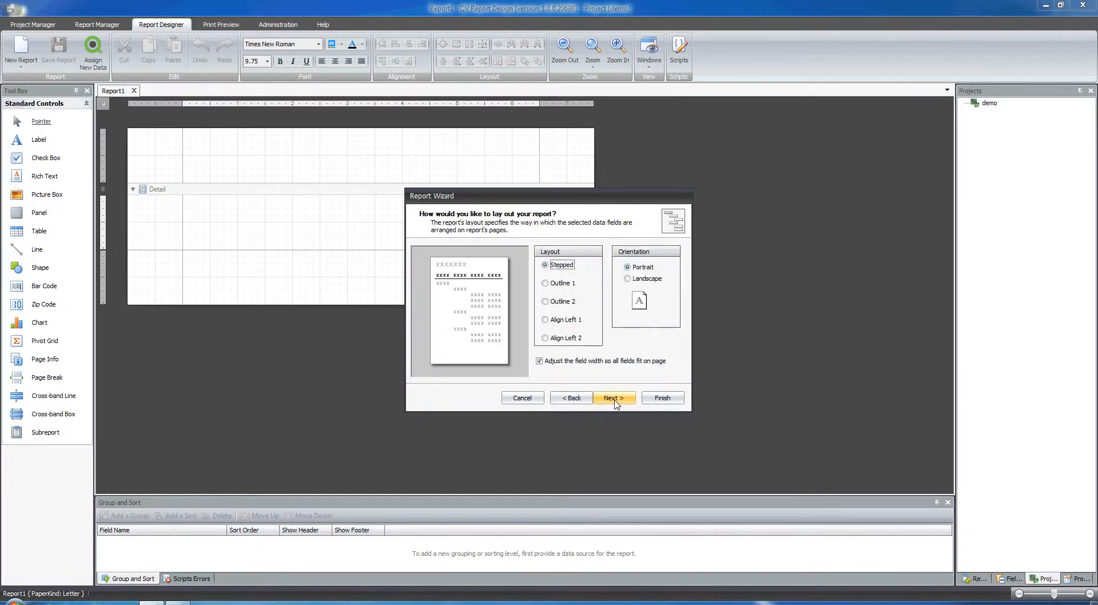
- Choose the Outline 2 layout with Landscape orientation
{"action": "left_click", "coordinate": [555, 301]}
{"action": "left_click", "coordinate": [634, 280]}
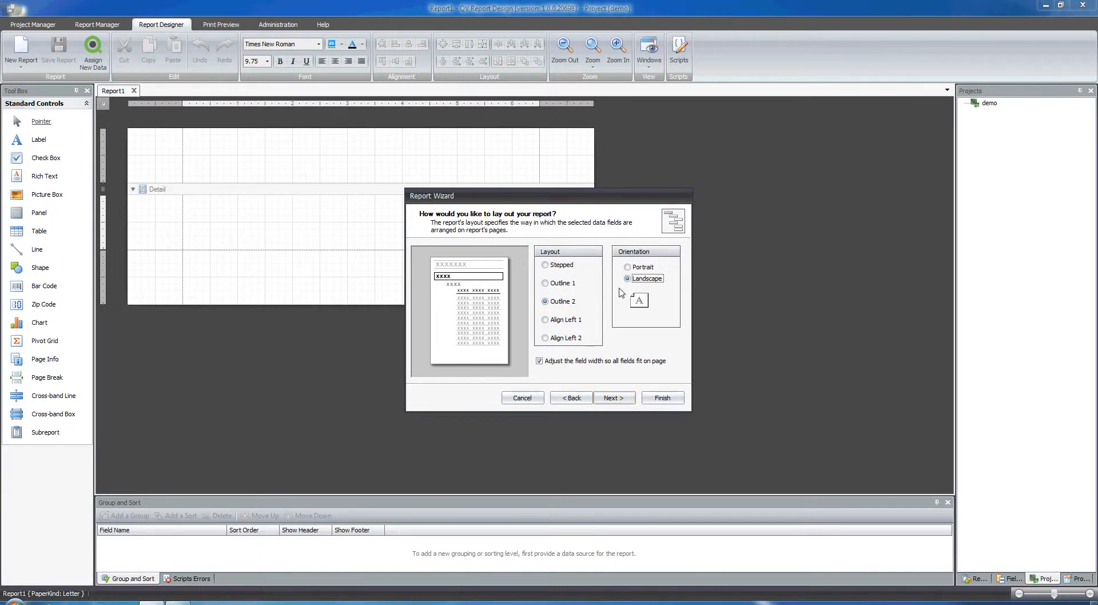
{"action": "left_click", "coordinate": [617, 405]}
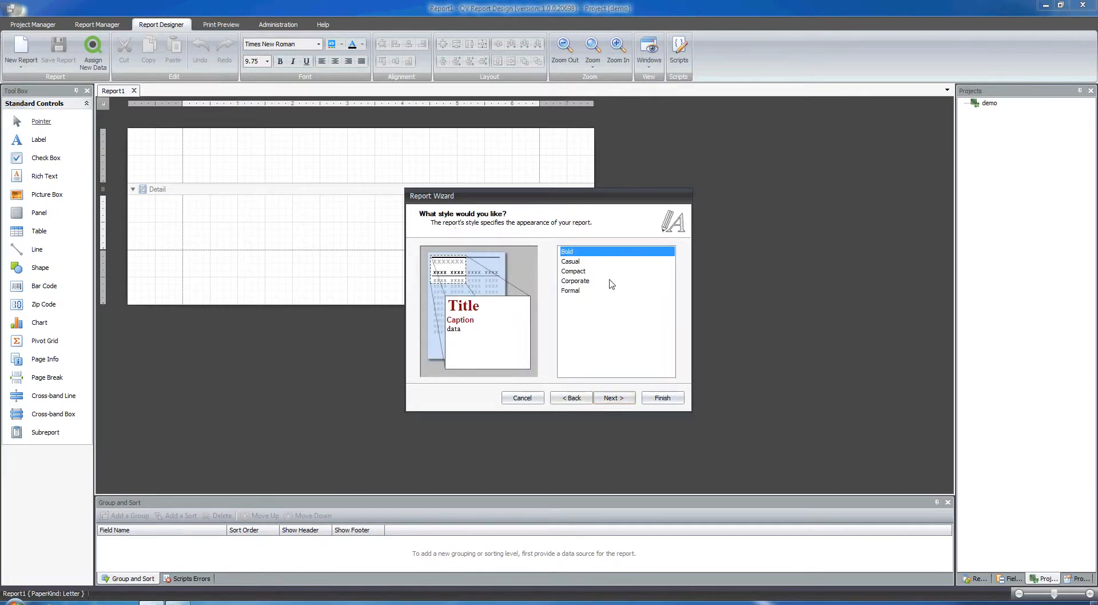
- Pick the Casual report style
{"action": "left_click", "coordinate": [575, 262]}
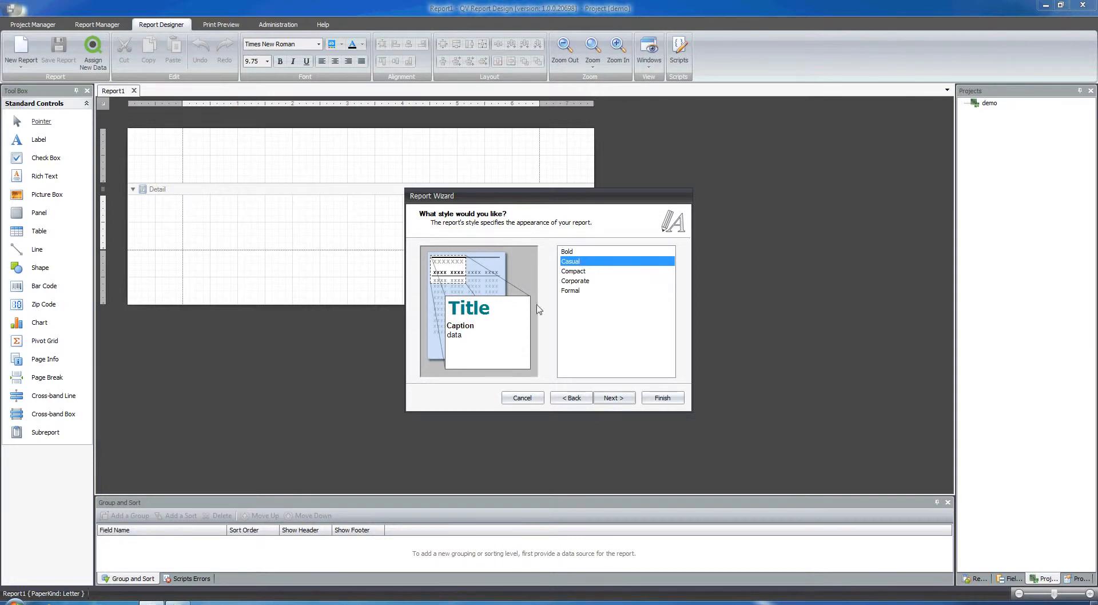
{"action": "left_click", "coordinate": [613, 398]}
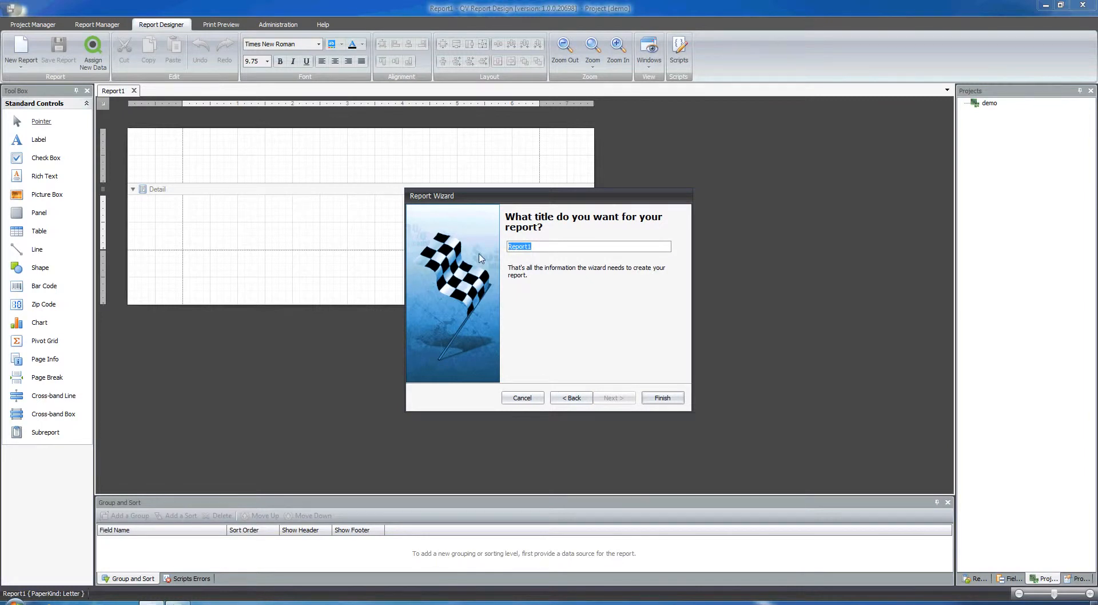
- Title the report 'This is the title of this report' and finish the wizard
{"action": "type", "text": "This is the title of this r"}
{"action": "left_click", "coordinate": [653, 396]}
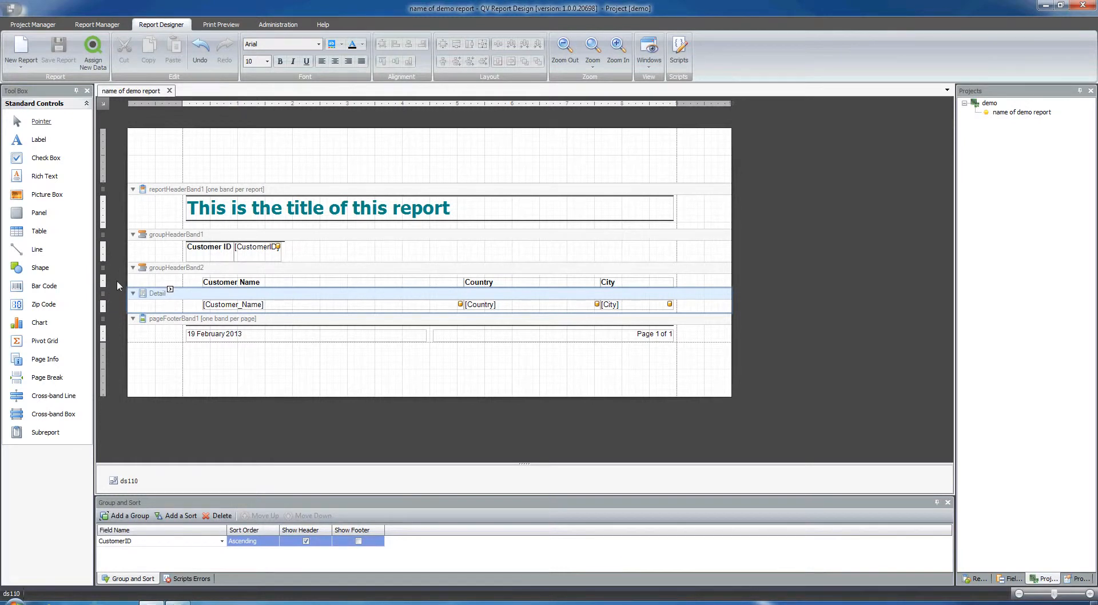
{"action": "left_click_drag", "start_coordinate": [93, 279], "coordinate": [141, 284]}
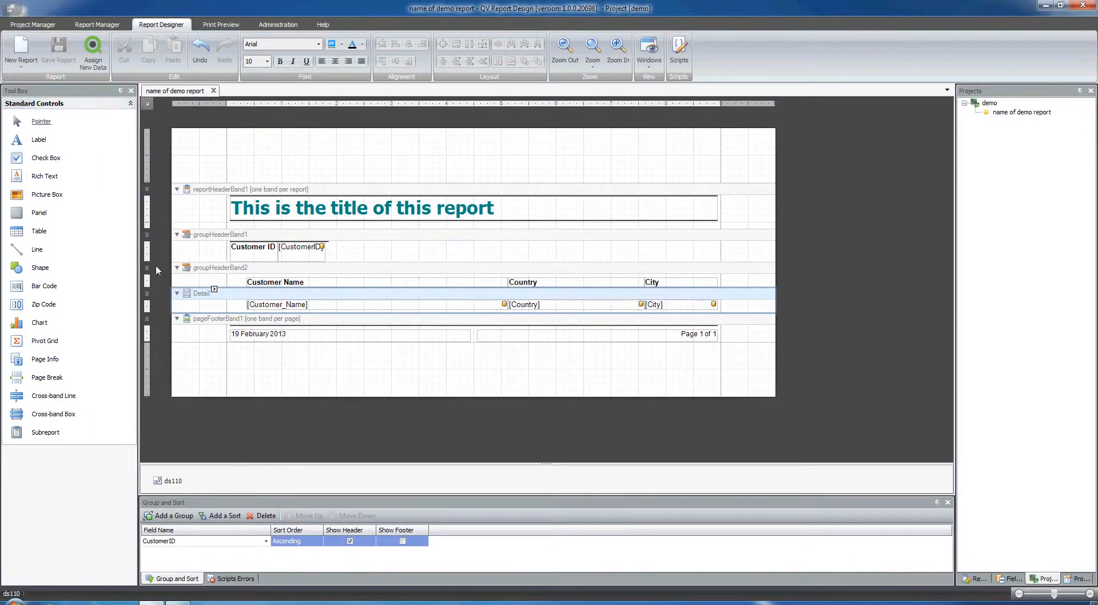
- Select the title, column headers, detail fields and group header band to inspect the generated report layout
{"action": "left_click", "coordinate": [559, 207]}
{"action": "left_click", "coordinate": [524, 281]}
{"action": "left_click", "coordinate": [530, 303]}
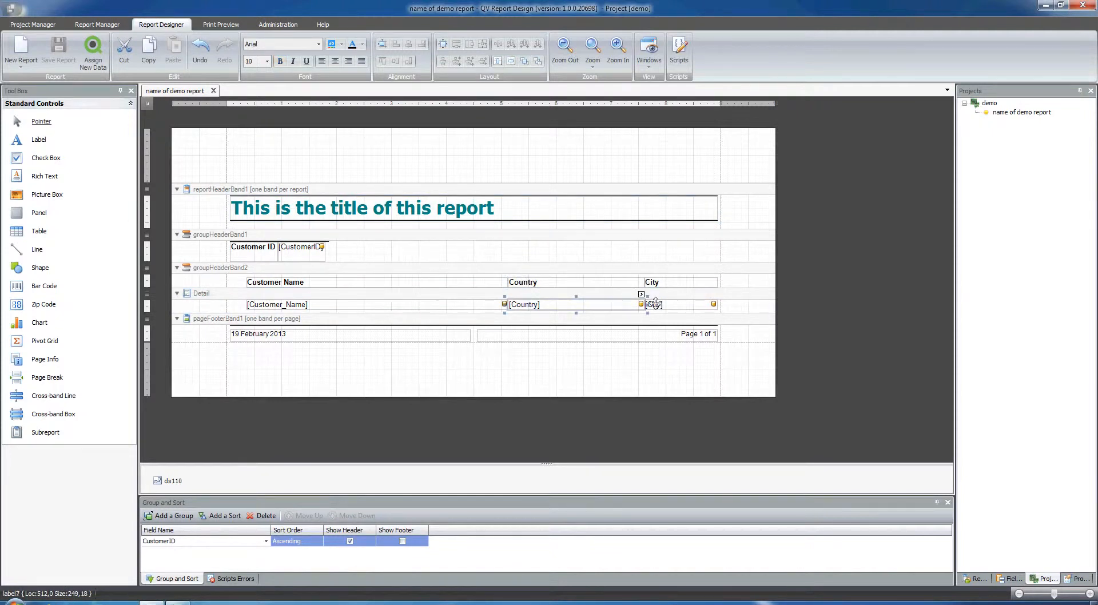
{"action": "left_click", "coordinate": [524, 248]}
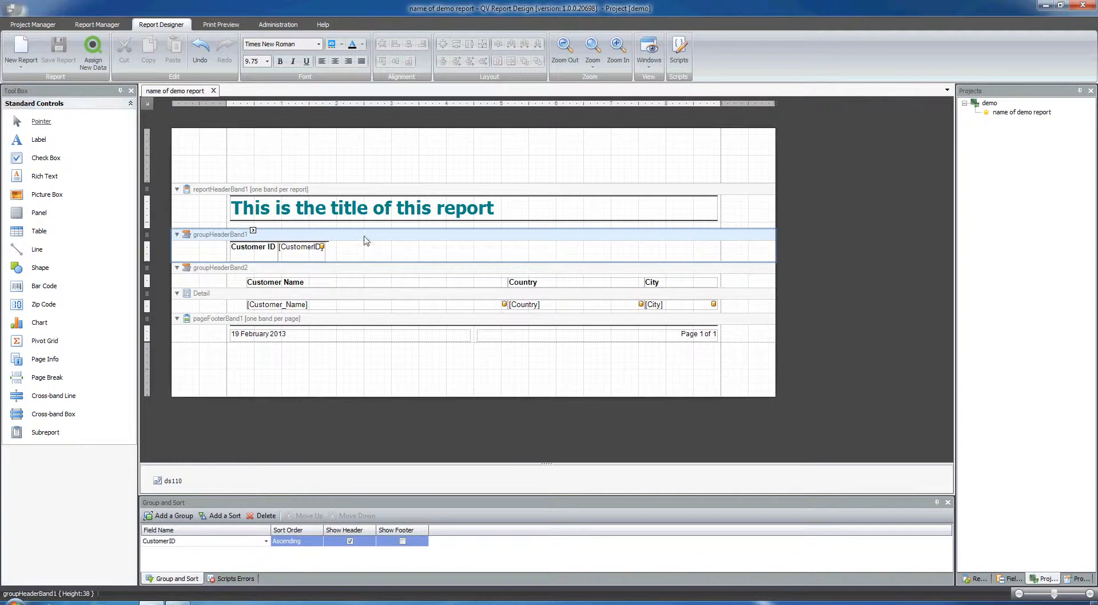
- Change the report title's font colour to black
{"action": "left_click", "coordinate": [546, 207]}
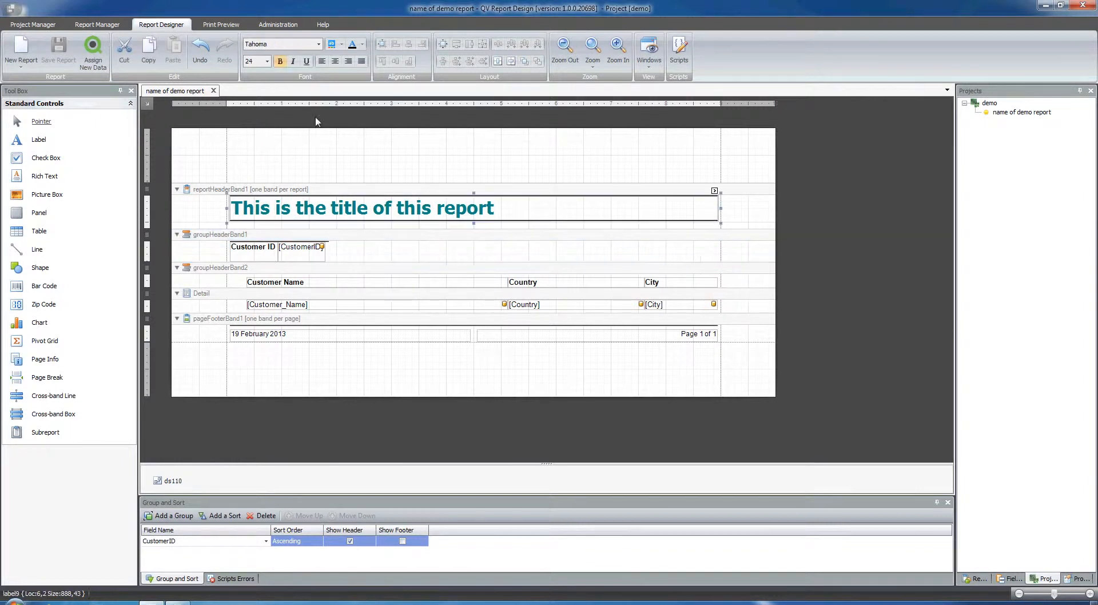
{"action": "left_click", "coordinate": [358, 44]}
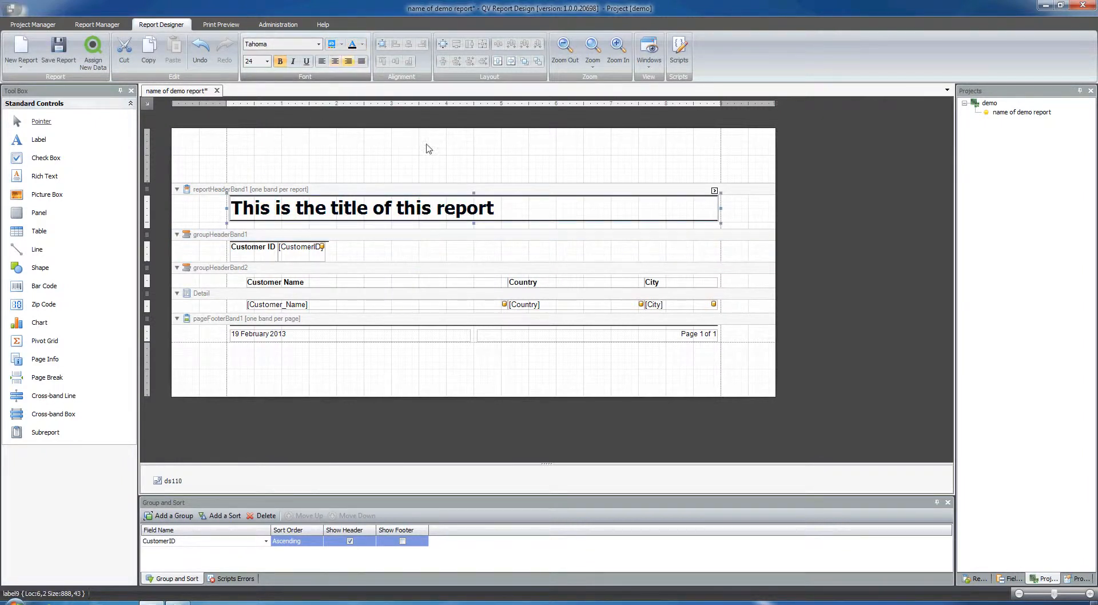
{"action": "left_click", "coordinate": [454, 151]}
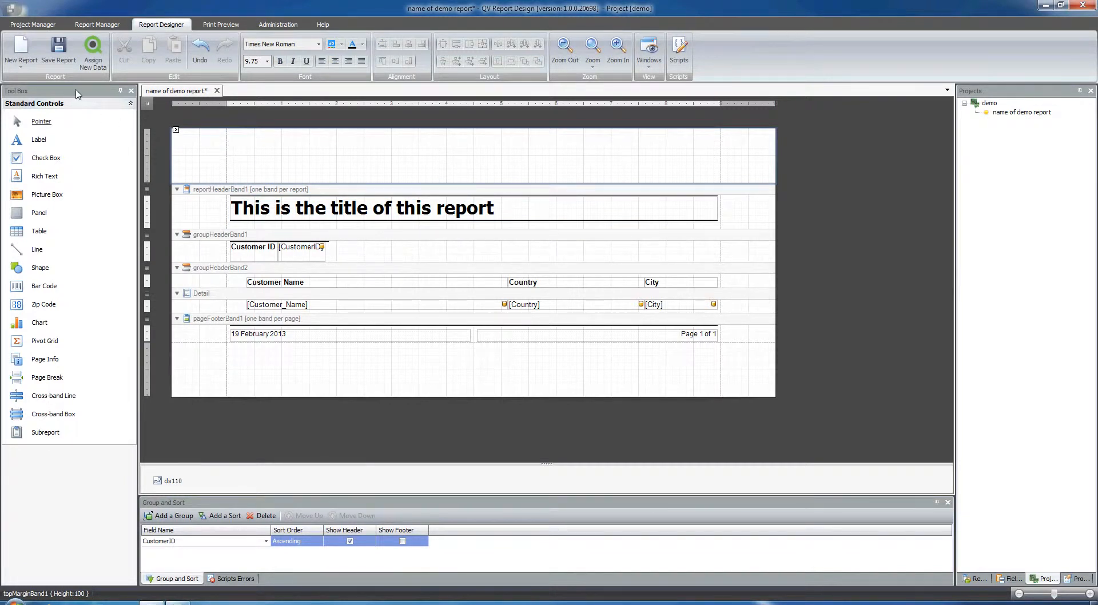
- Open the new report options to start another report
{"action": "left_click", "coordinate": [34, 66]}
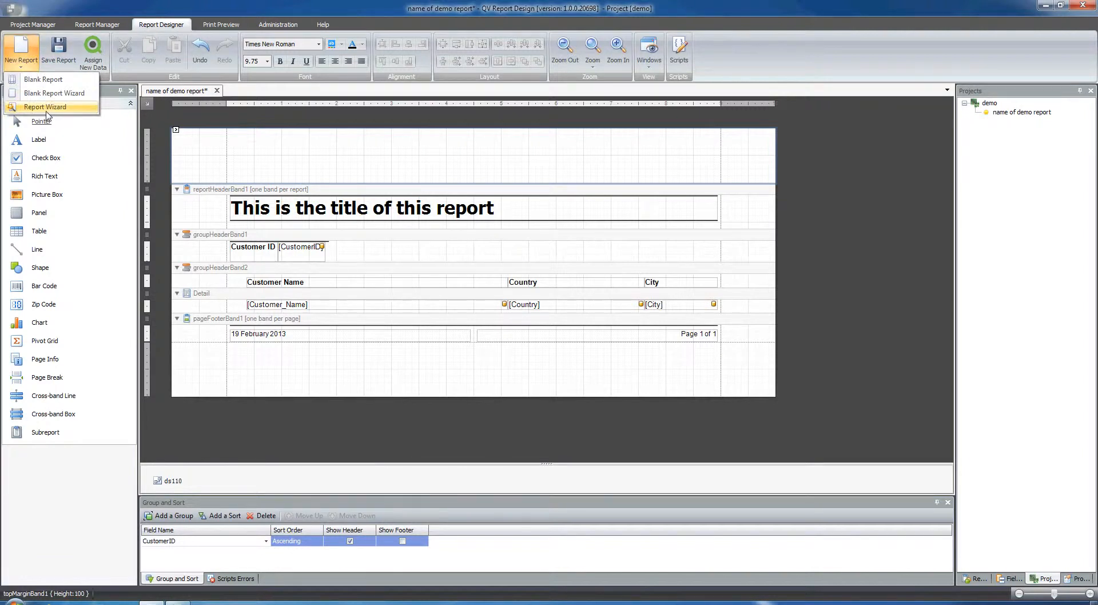